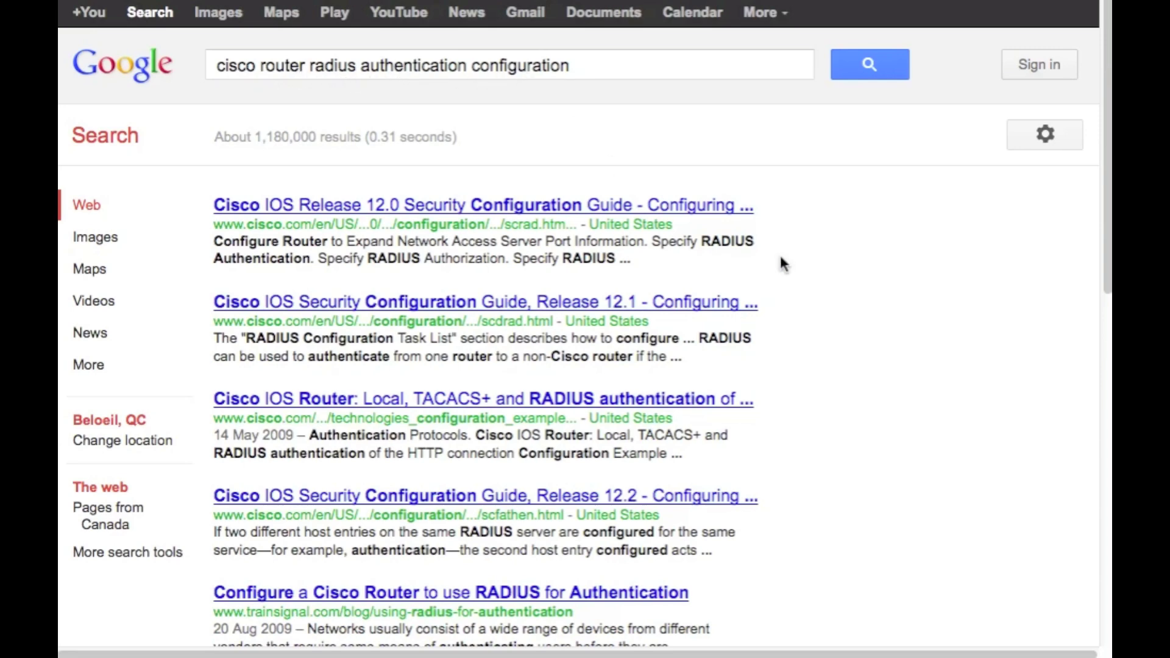
# Scroll the 'cisco router radius authentication configuration' results and open the 'Authenticating to Cisco IOS via Active Directory' article
pyautogui.scroll(-5, 826, 381)
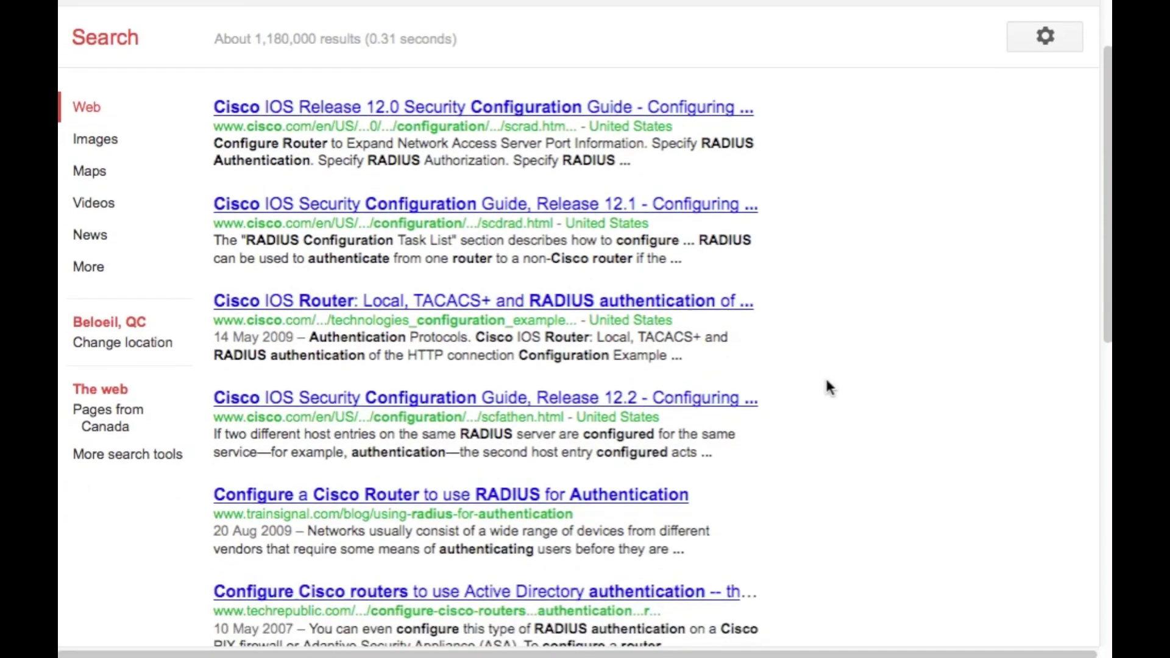
pyautogui.scroll(-1, 826, 382)
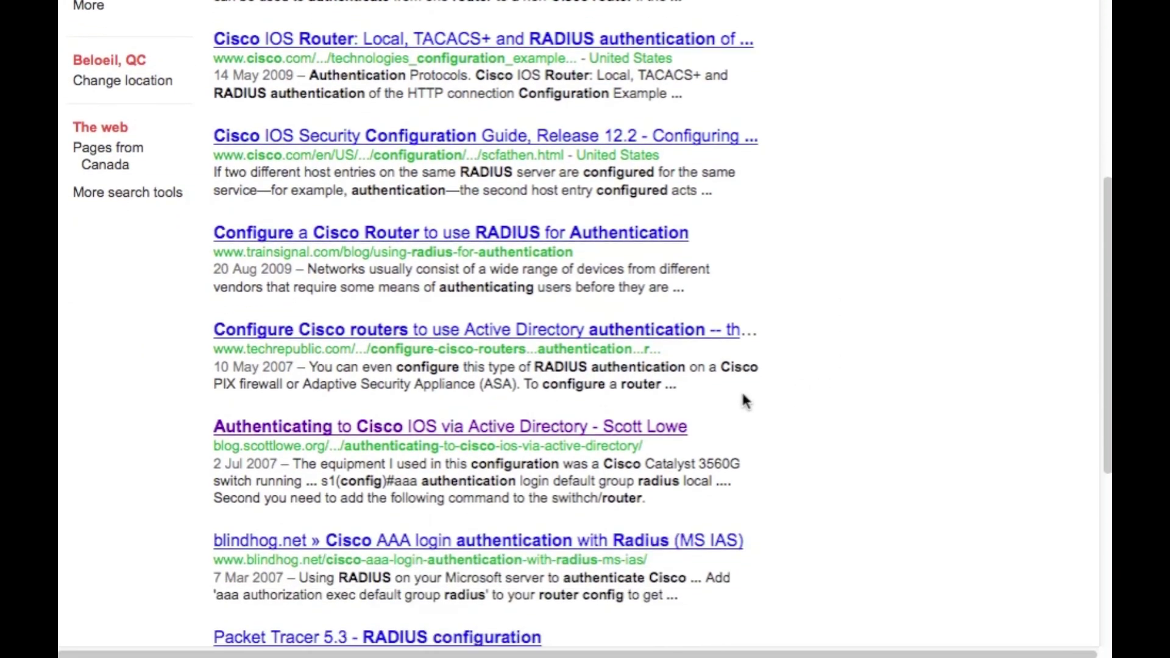
pyautogui.click(579, 427)
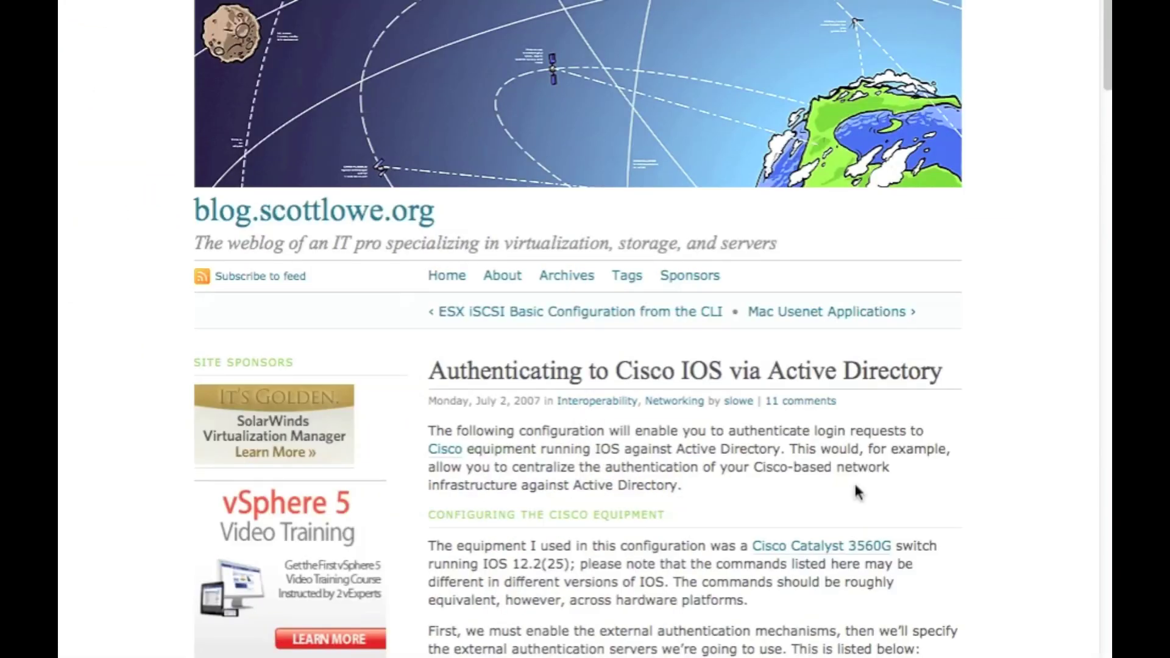
# Find the radius-server command and highlight its 1645 authentication and 1646 accounting ports
pyautogui.scroll(-7, 855, 486)
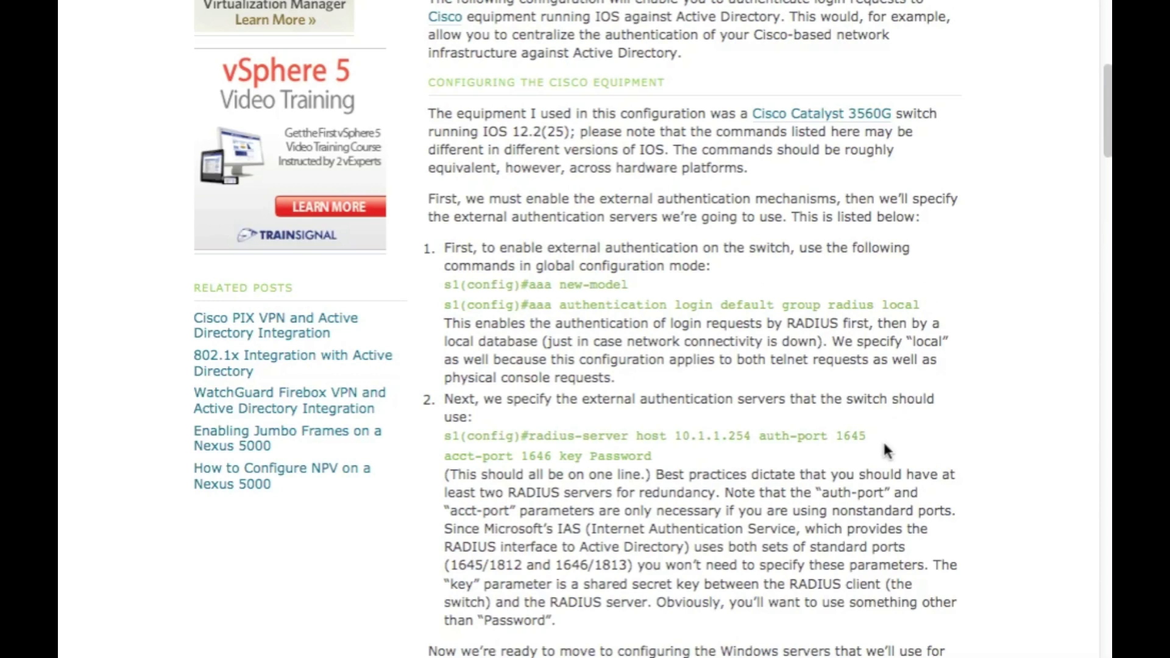
pyautogui.moveTo(883, 439); pyautogui.dragTo(827, 439)
pyautogui.moveTo(552, 455); pyautogui.dragTo(523, 457)
pyautogui.scroll(-3, 821, 524)
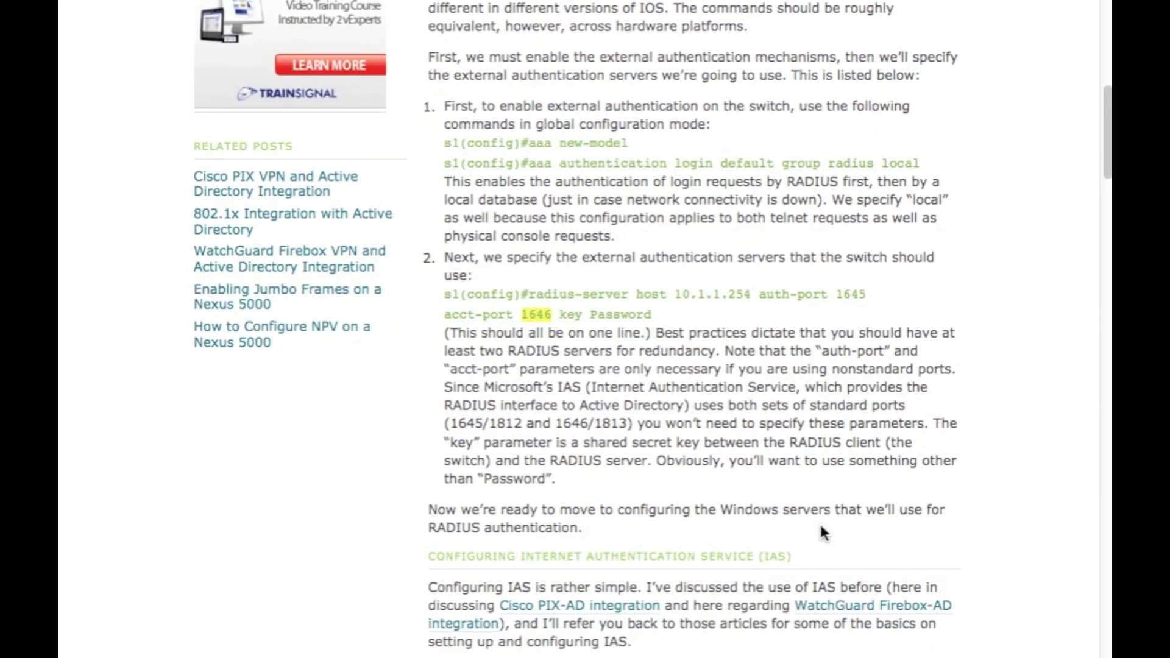
pyautogui.scroll(10, 821, 526)
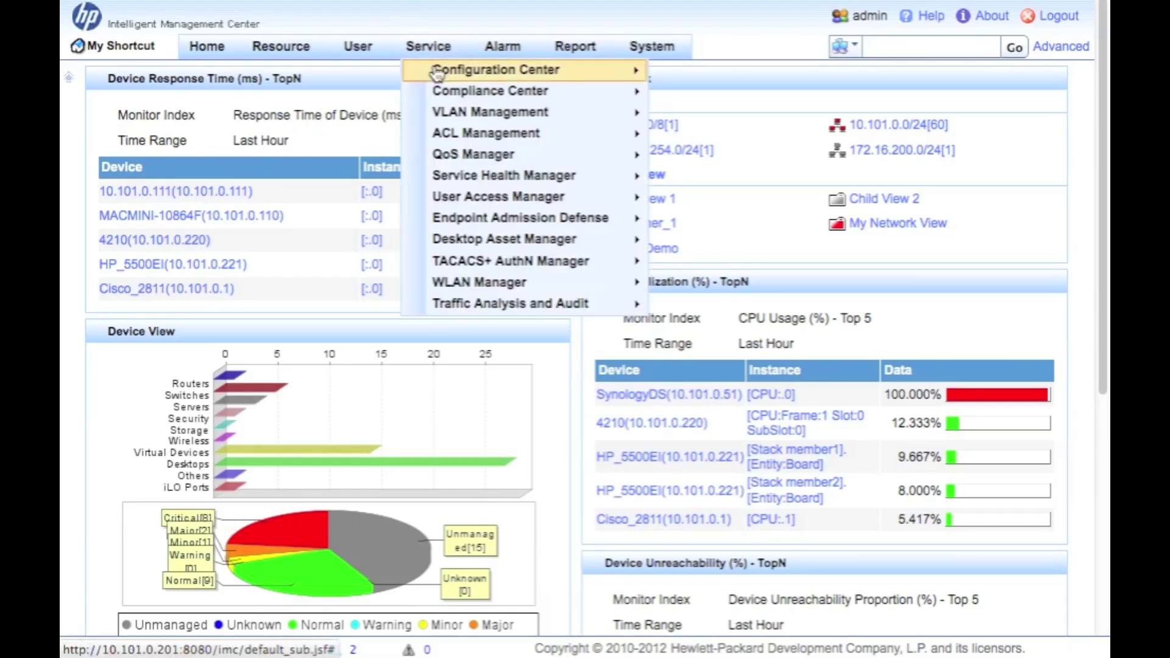
# Open the User Access Manager home page from the Service menu, then its Access Device list
pyautogui.moveTo(507, 204)
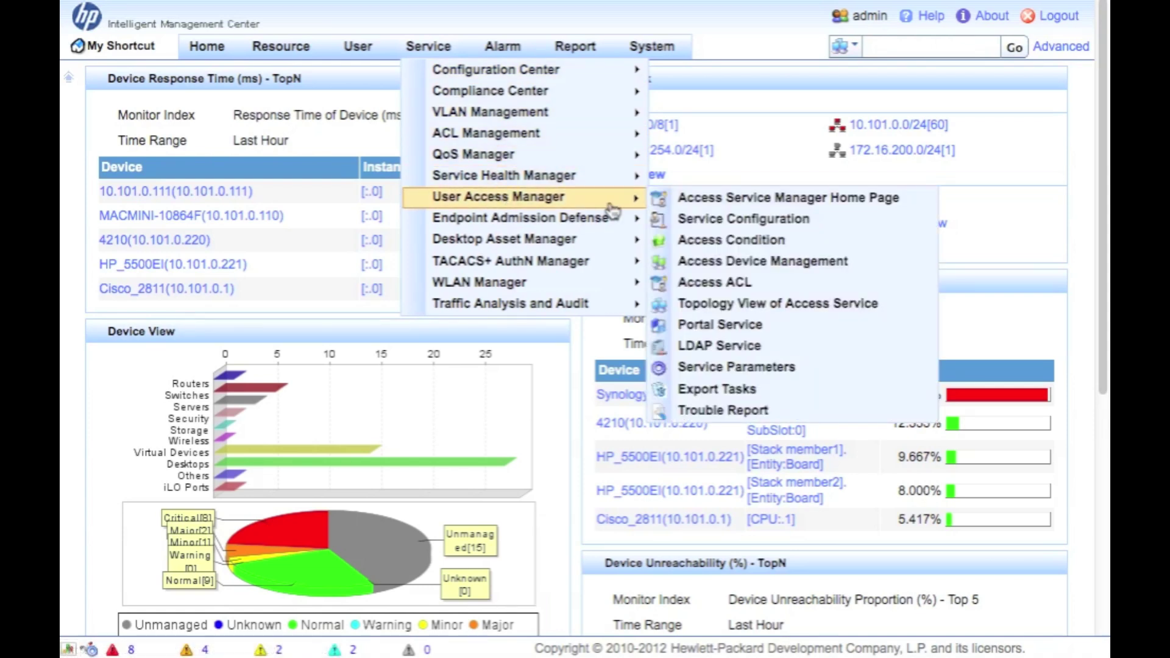
pyautogui.click(698, 201)
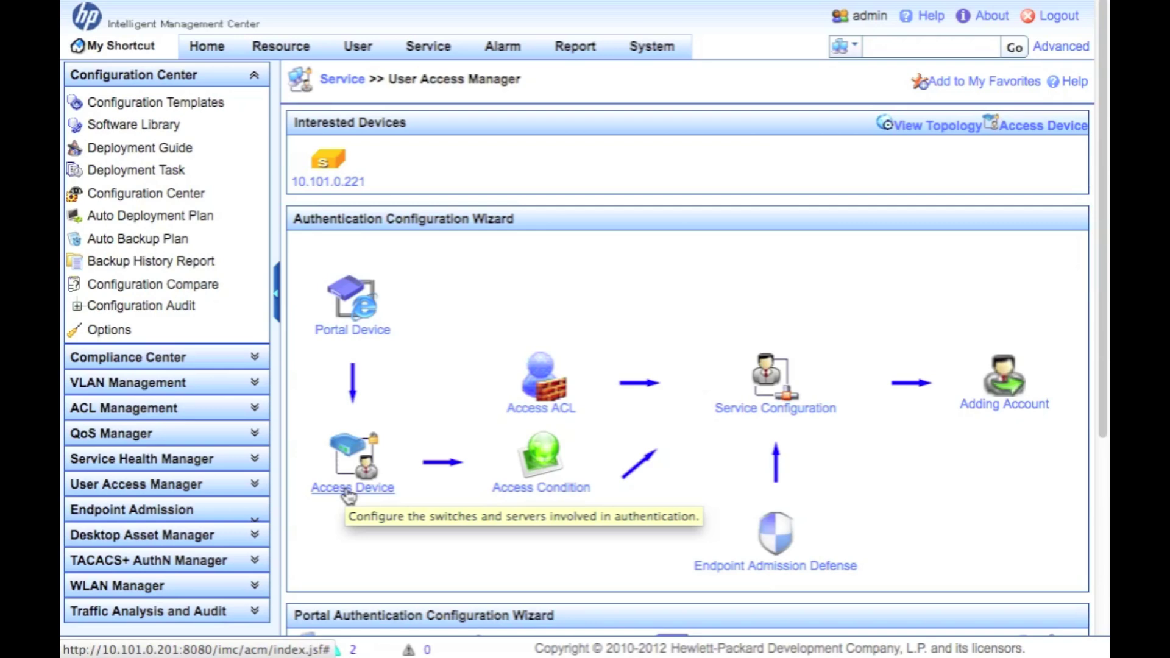
pyautogui.click(349, 492)
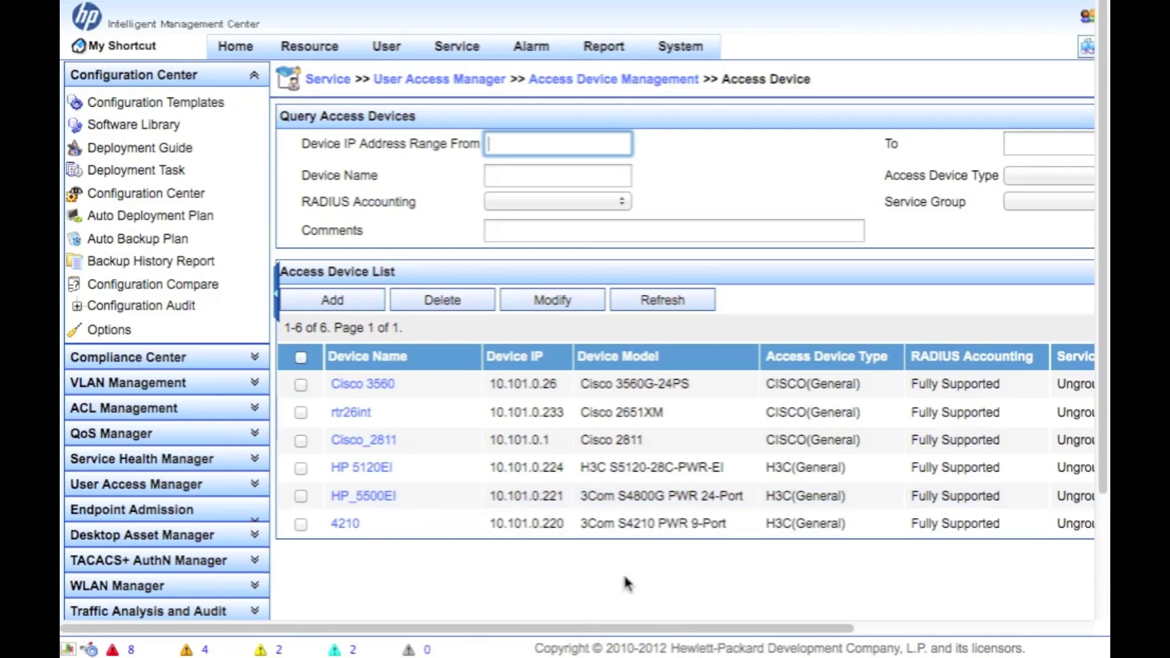
# Check Cisco_2811's access configuration details (ports 1812 and 1813), then return to the device list
pyautogui.hscroll(6, 624, 576)
pyautogui.scroll(-1, 624, 576)
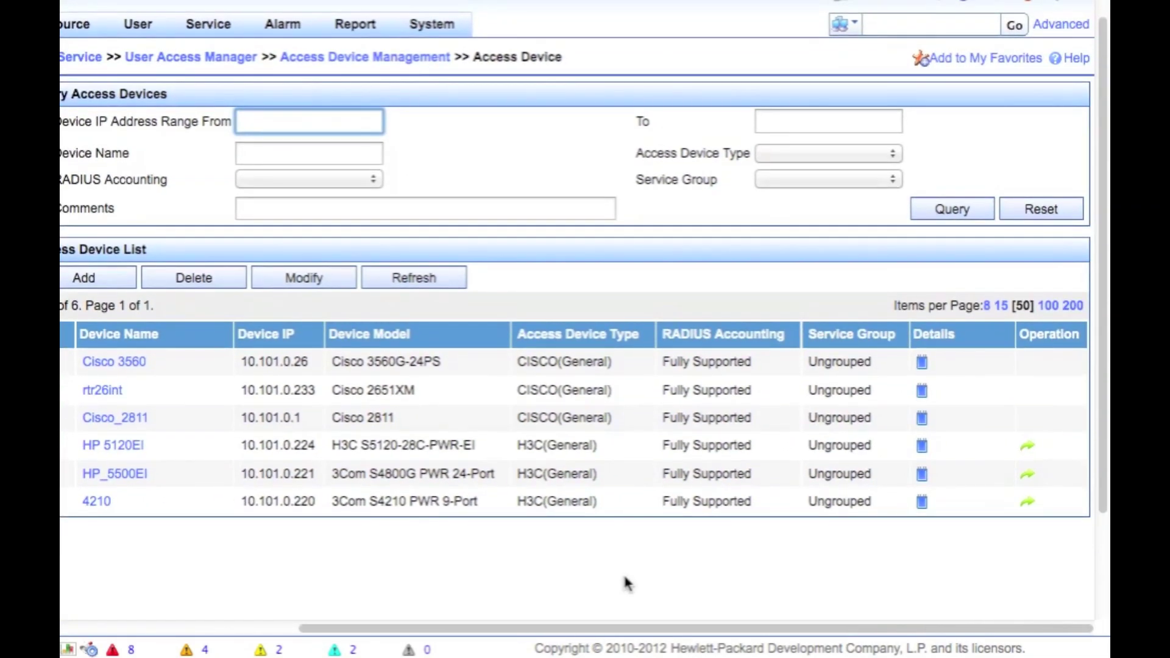
pyautogui.hscroll(-8, 622, 573)
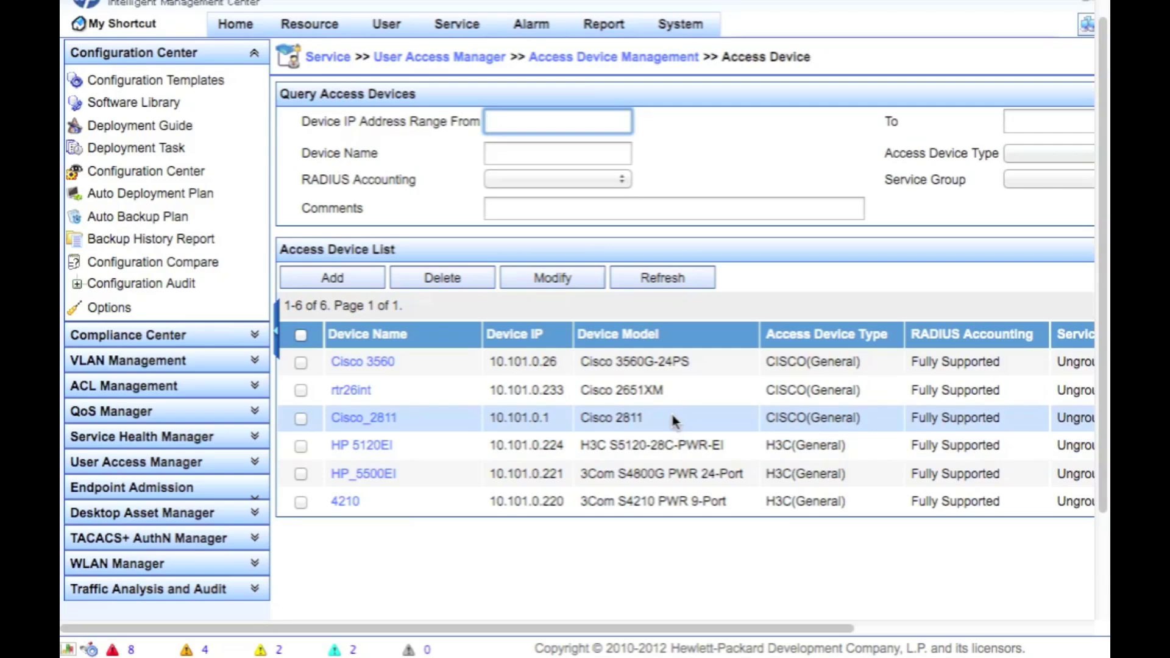
pyautogui.hscroll(5, 668, 422)
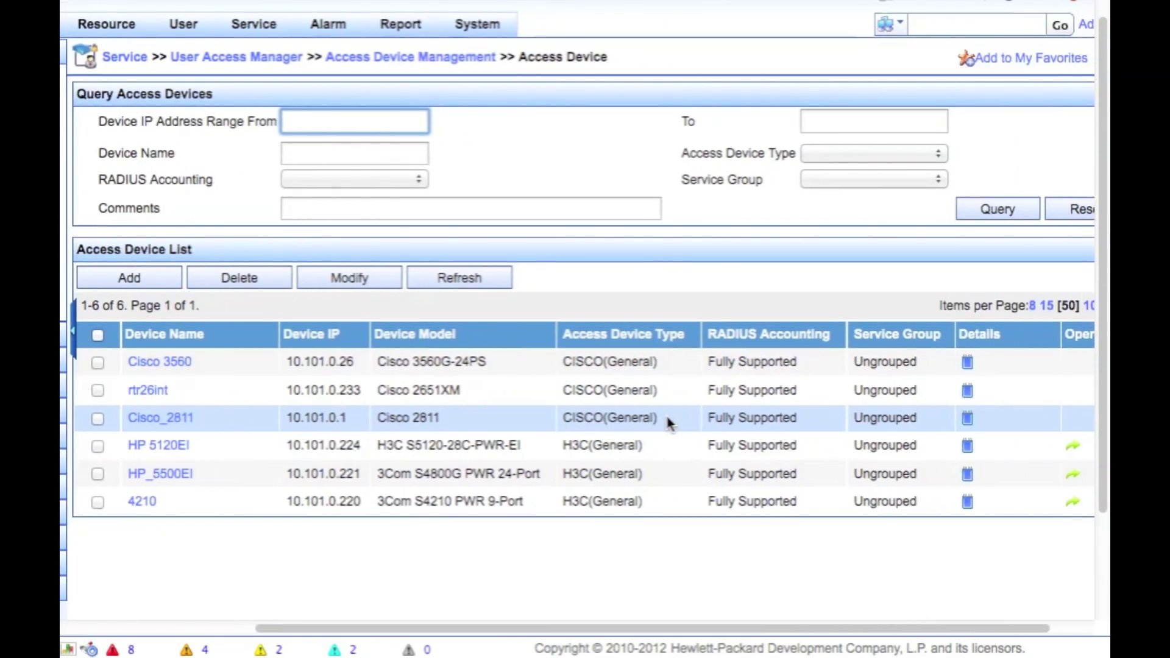
pyautogui.scroll(1, 667, 418)
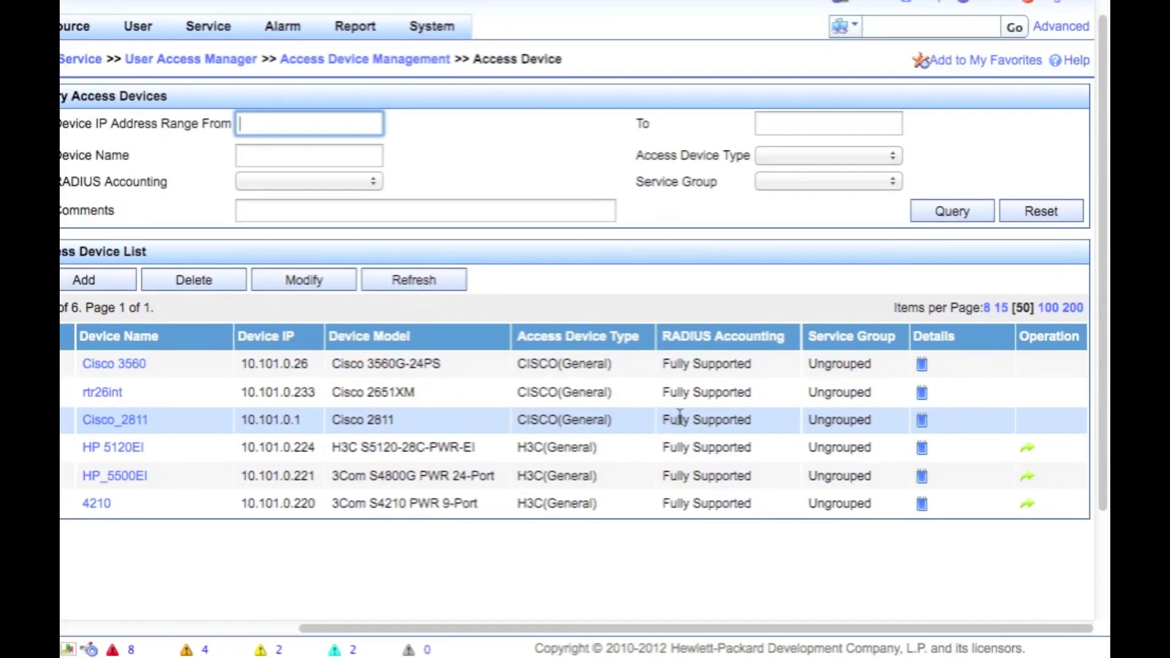
pyautogui.click(925, 420)
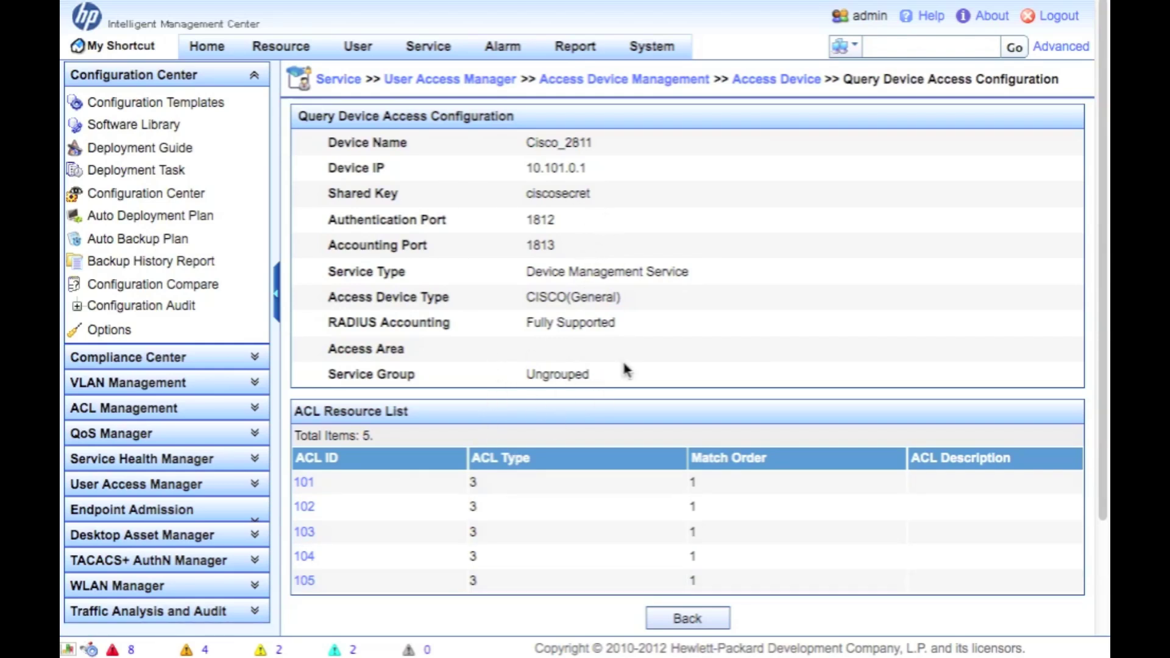
pyautogui.click(680, 621)
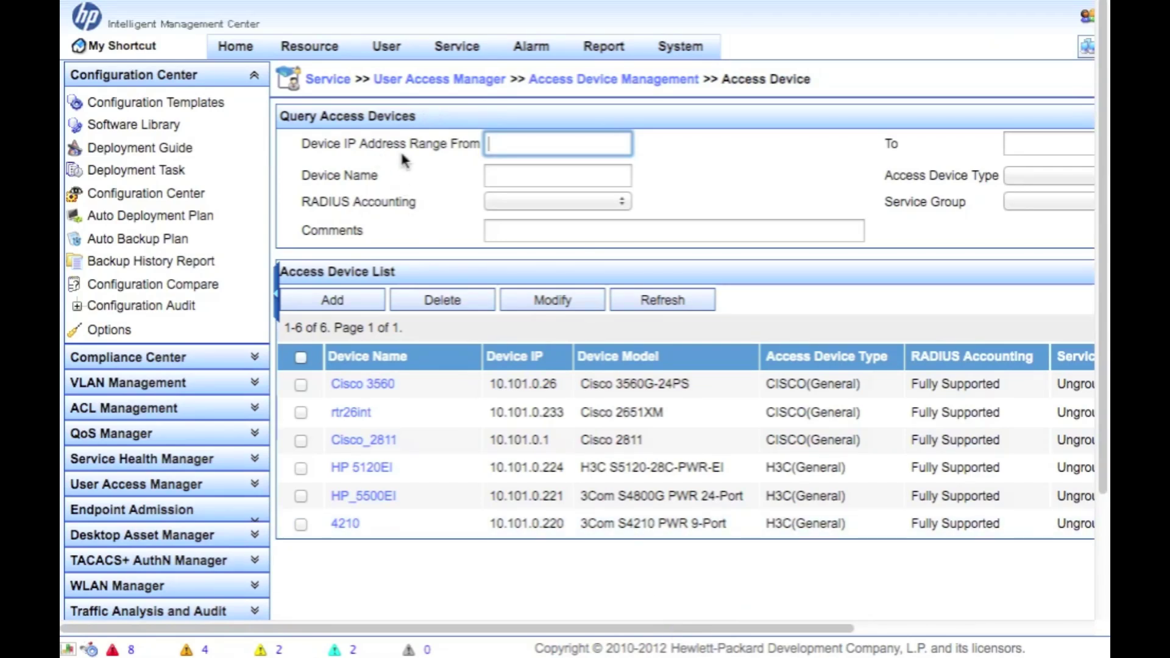
# Open Access User View > Device Mgmt User to list the admin Telnet account
pyautogui.moveTo(387, 50)
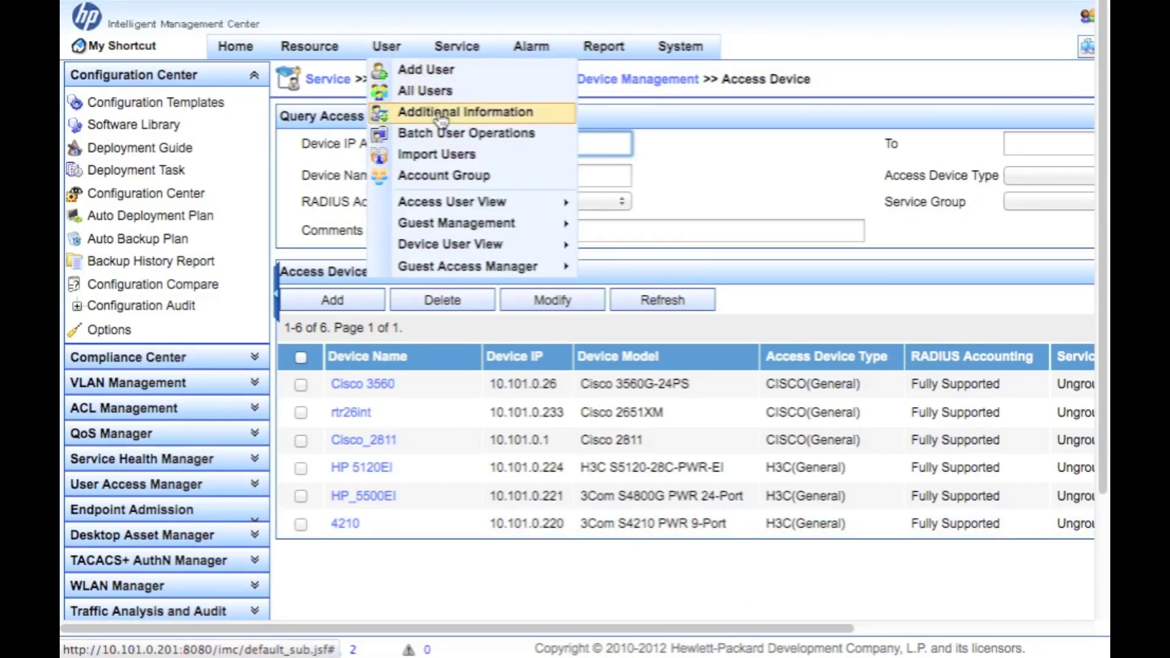
pyautogui.moveTo(484, 209)
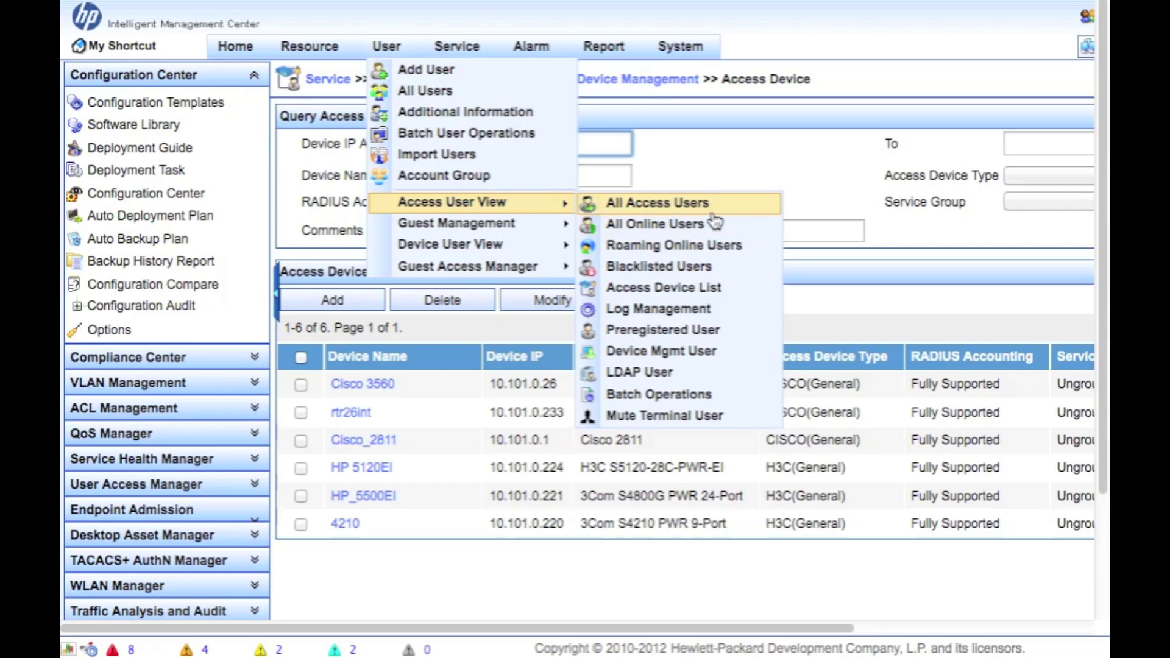
pyautogui.click(727, 356)
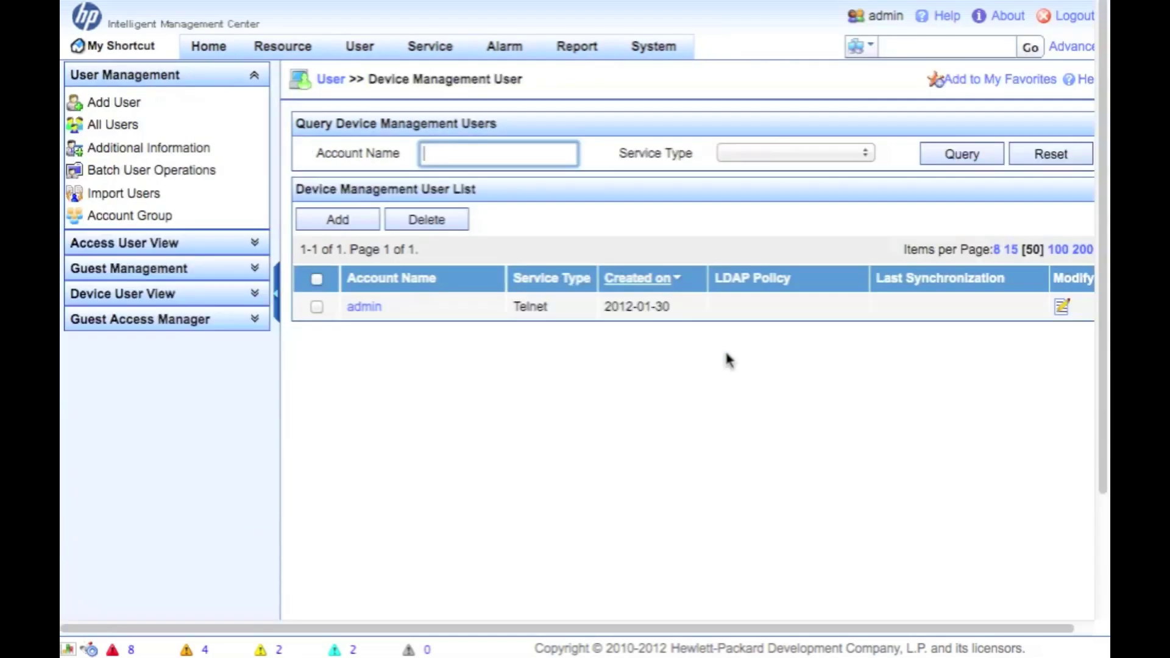
pyautogui.scroll(-1, 807, 449)
pyautogui.hscroll(1, 807, 449)
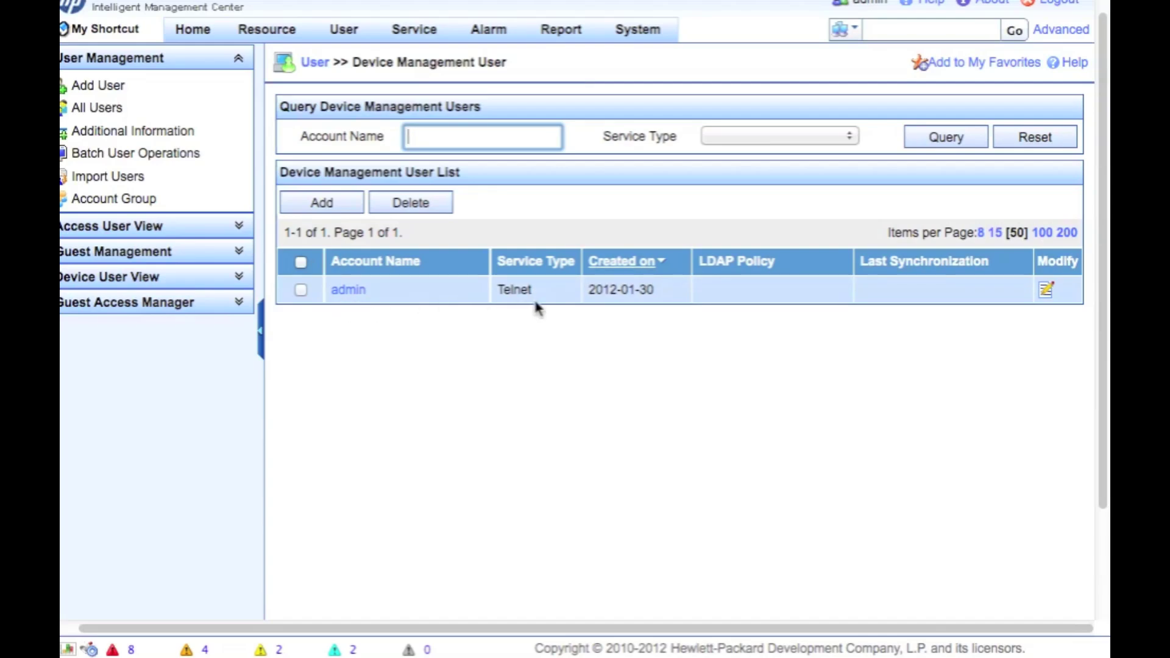
# Save the admin account with Telnet service and the 10.101.0.1–10.101.0.254 device range
pyautogui.click(1045, 291)
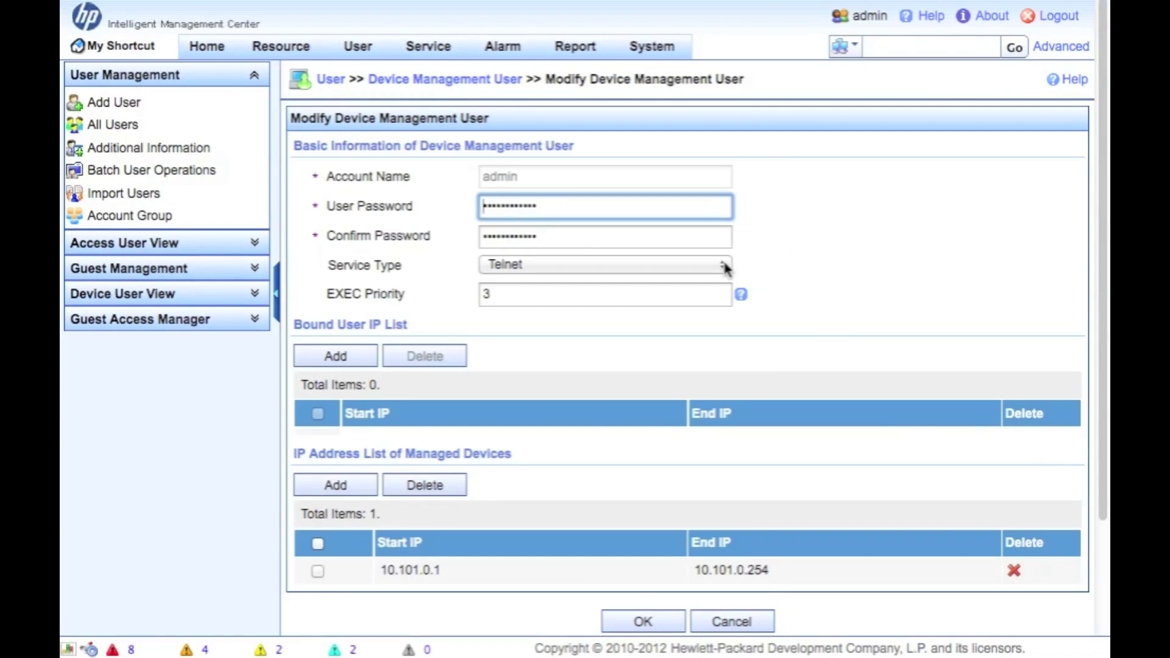
pyautogui.click(724, 266)
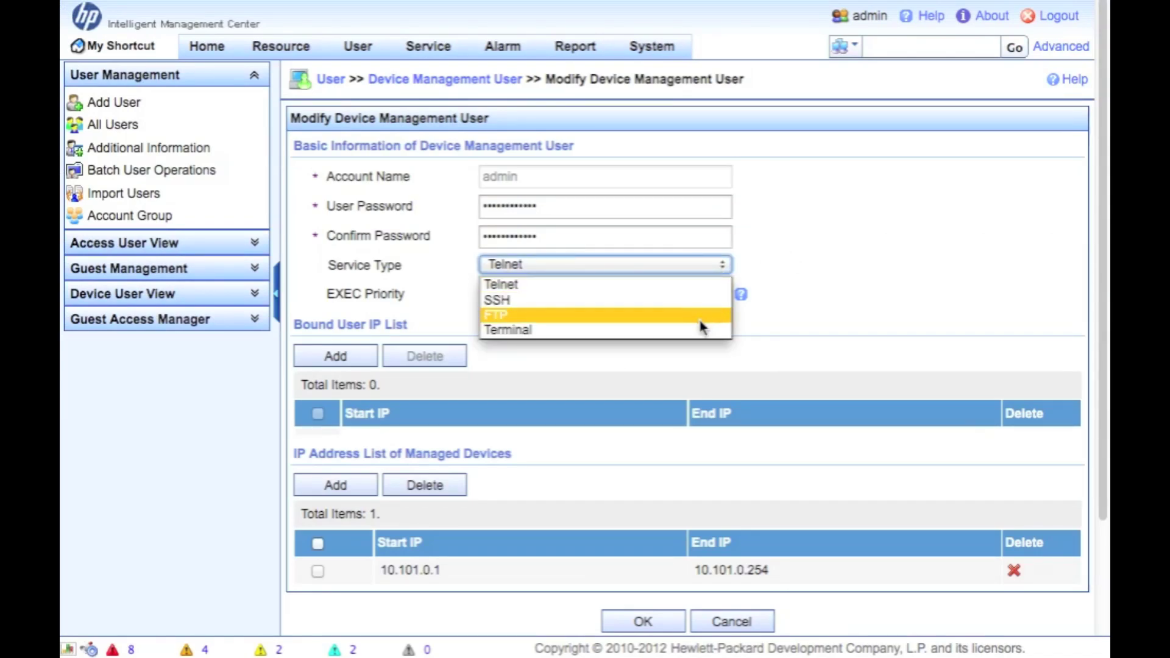
pyautogui.click(779, 259)
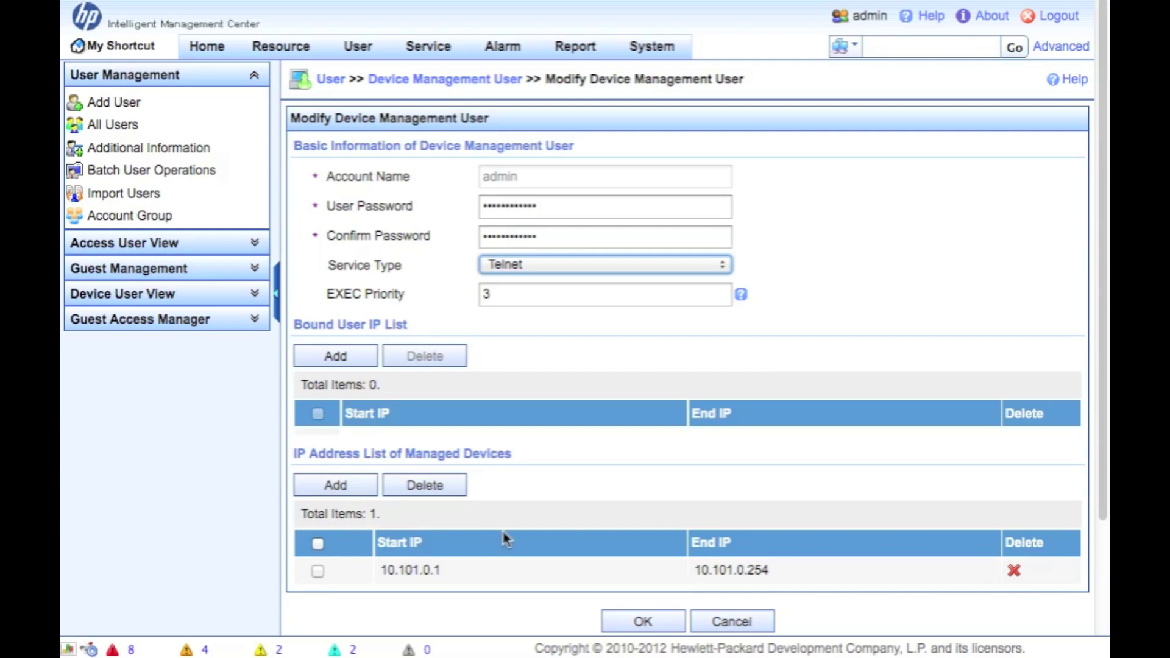
pyautogui.click(643, 620)
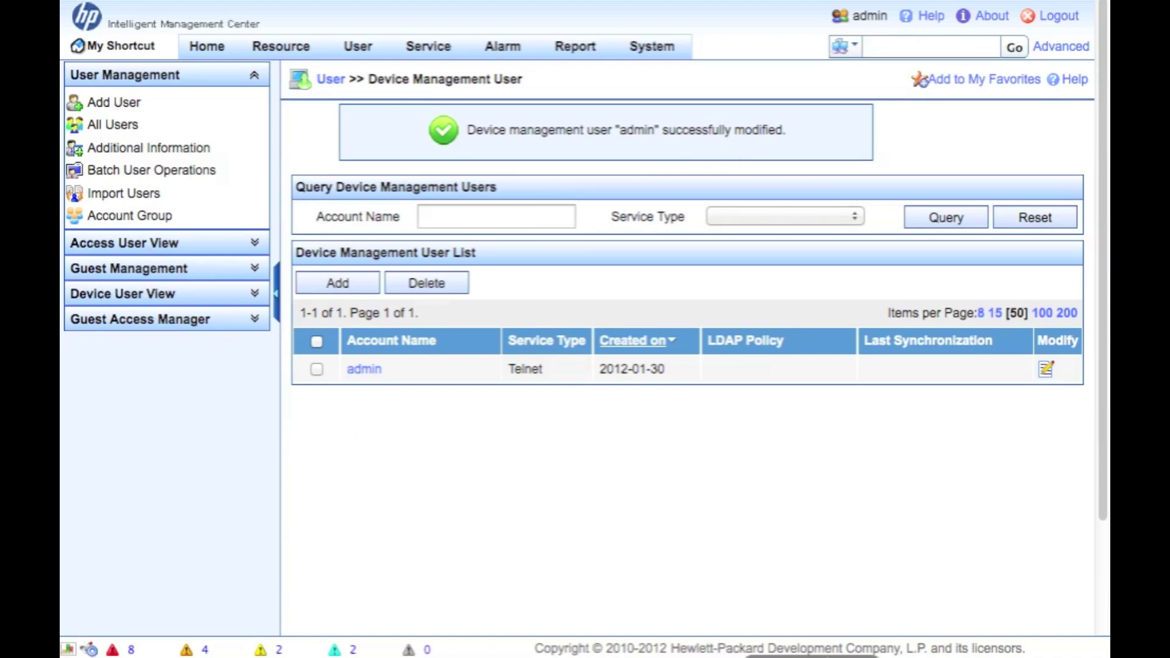
# Telnet to 10.101.0.1, log in as admin and enter privileged mode with en
pyautogui.press('super+Tab')
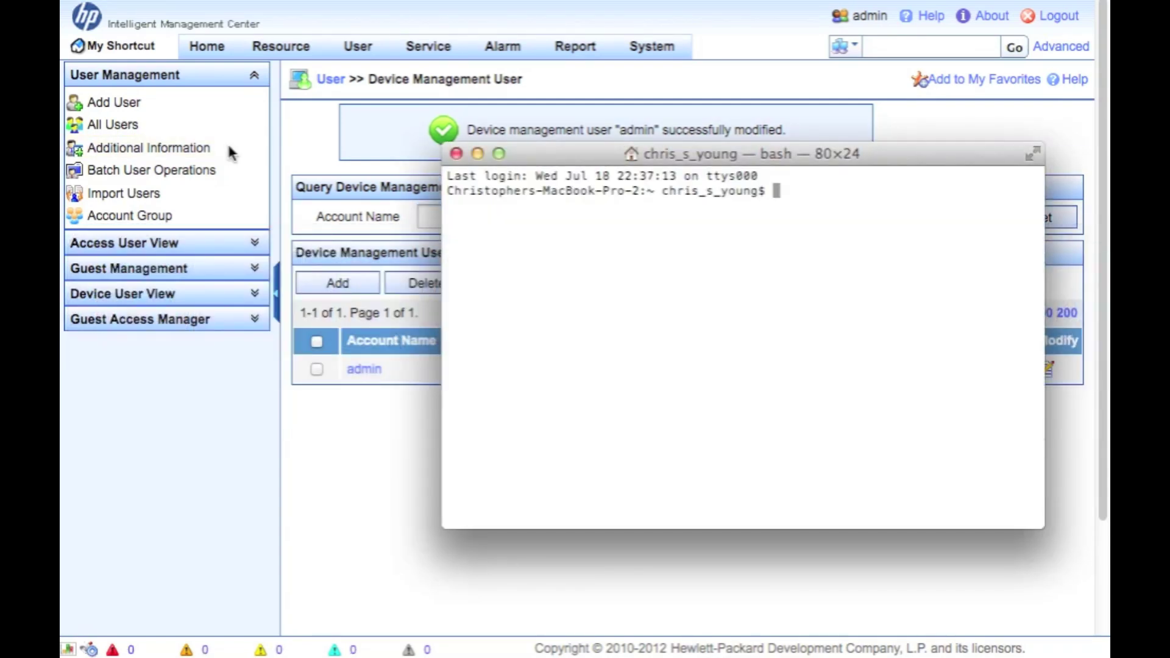
pyautogui.write('telnet 10.101.0.1')
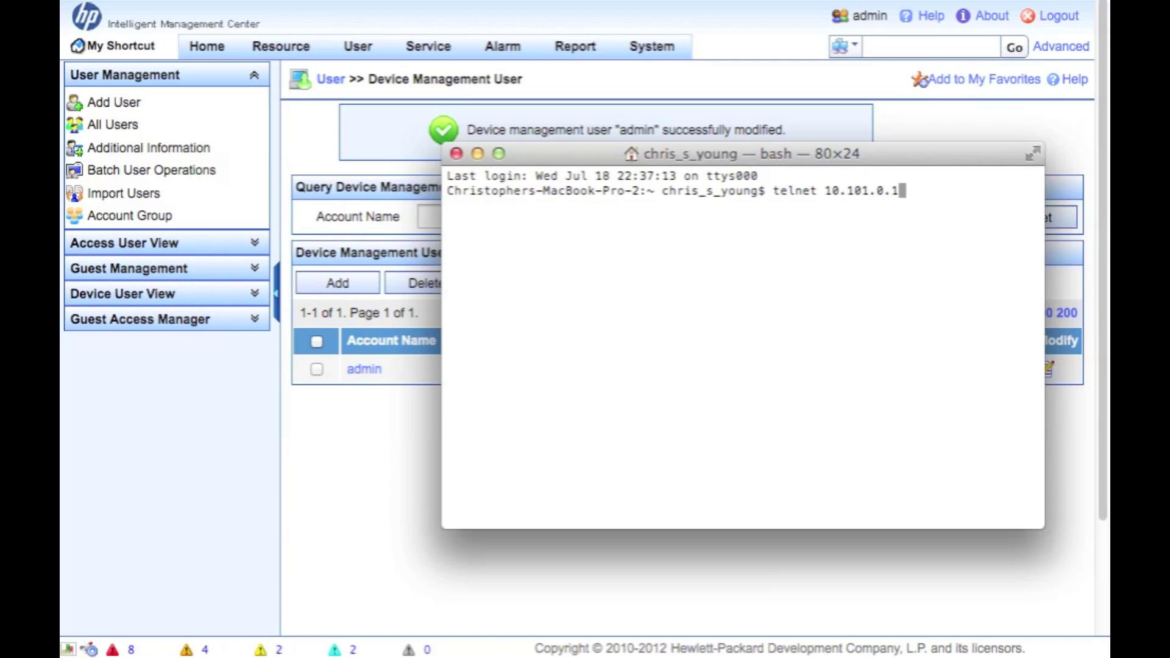
pyautogui.write('admi')
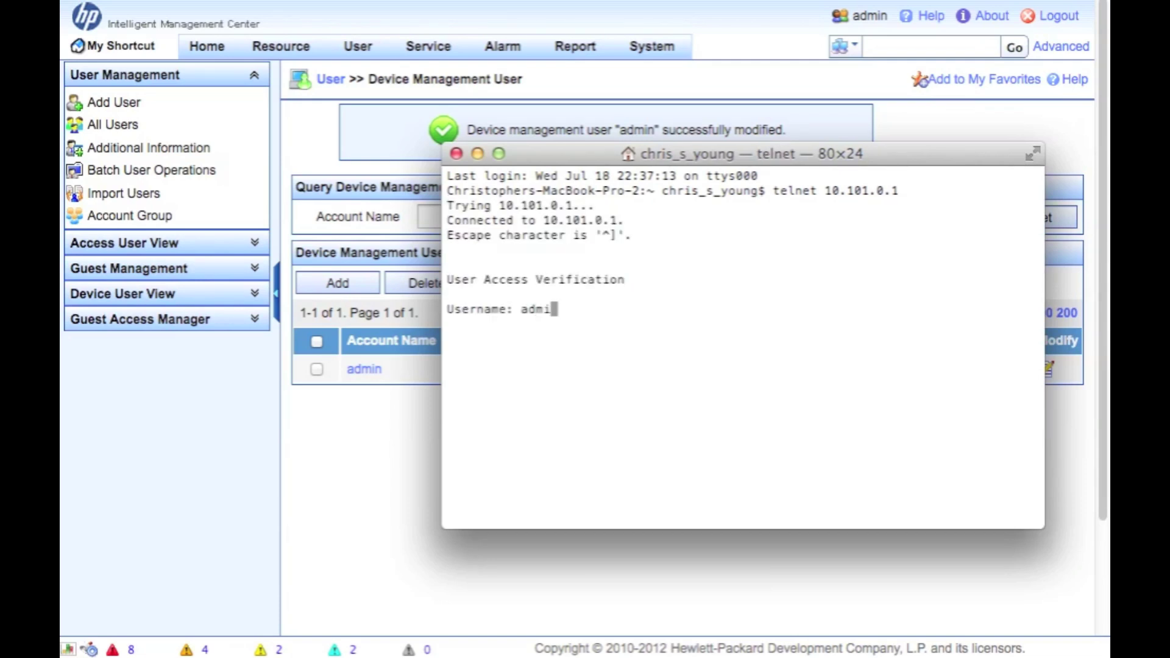
pyautogui.write('n')
pyautogui.press('Return')
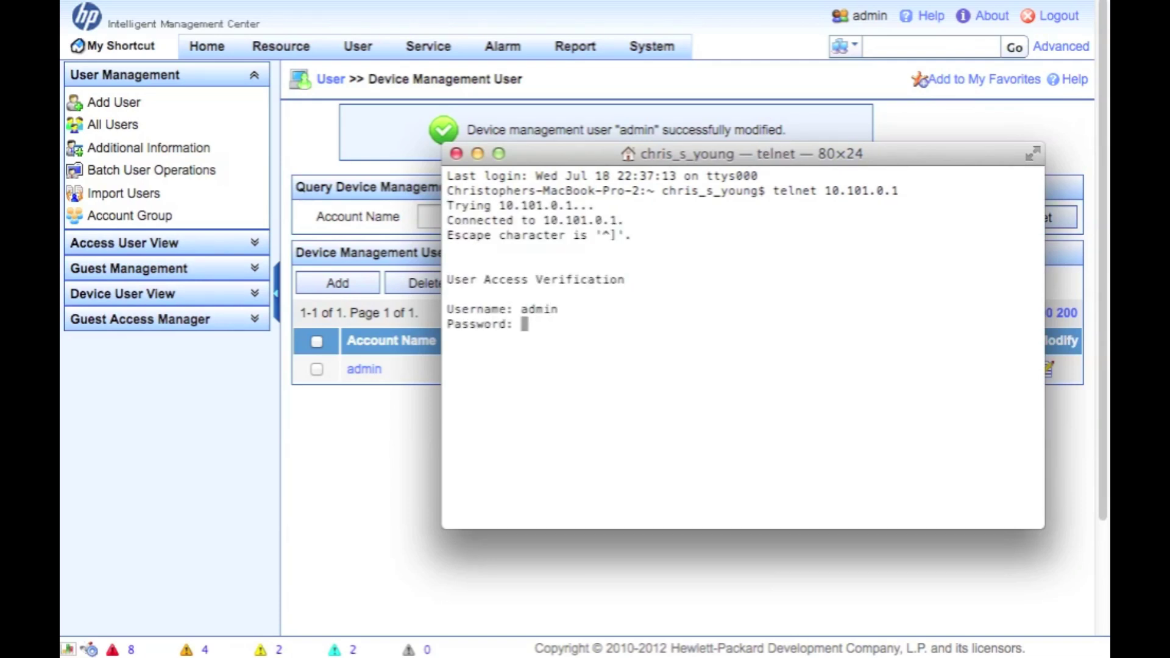
pyautogui.press('Return')
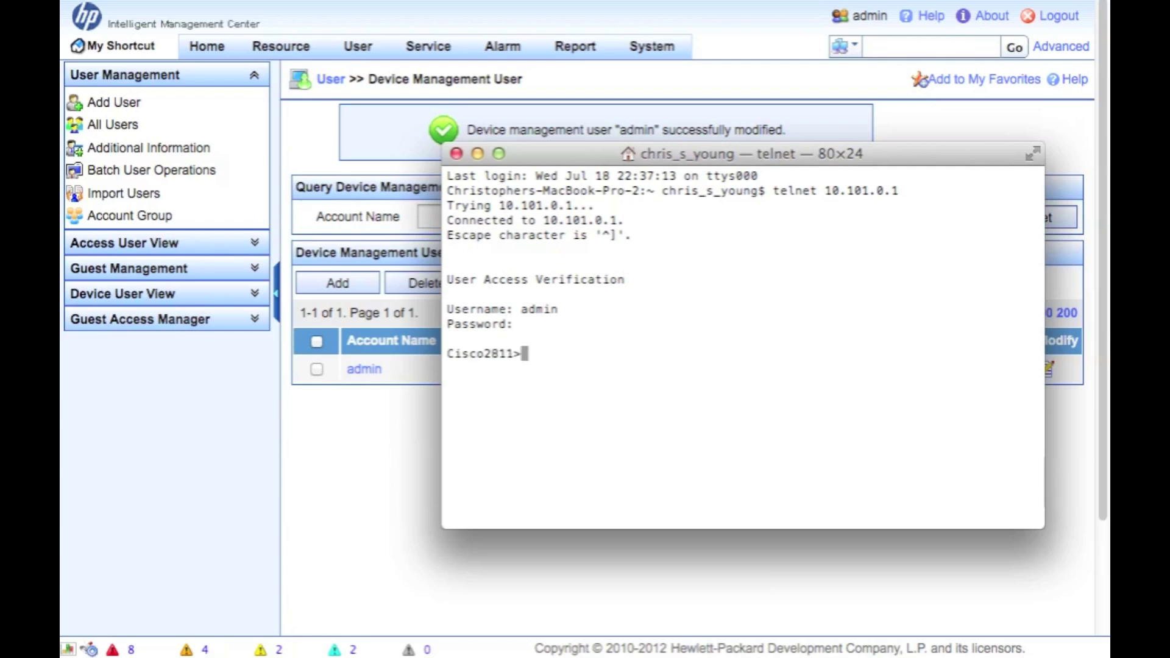
pyautogui.write('en')
pyautogui.press('Return')
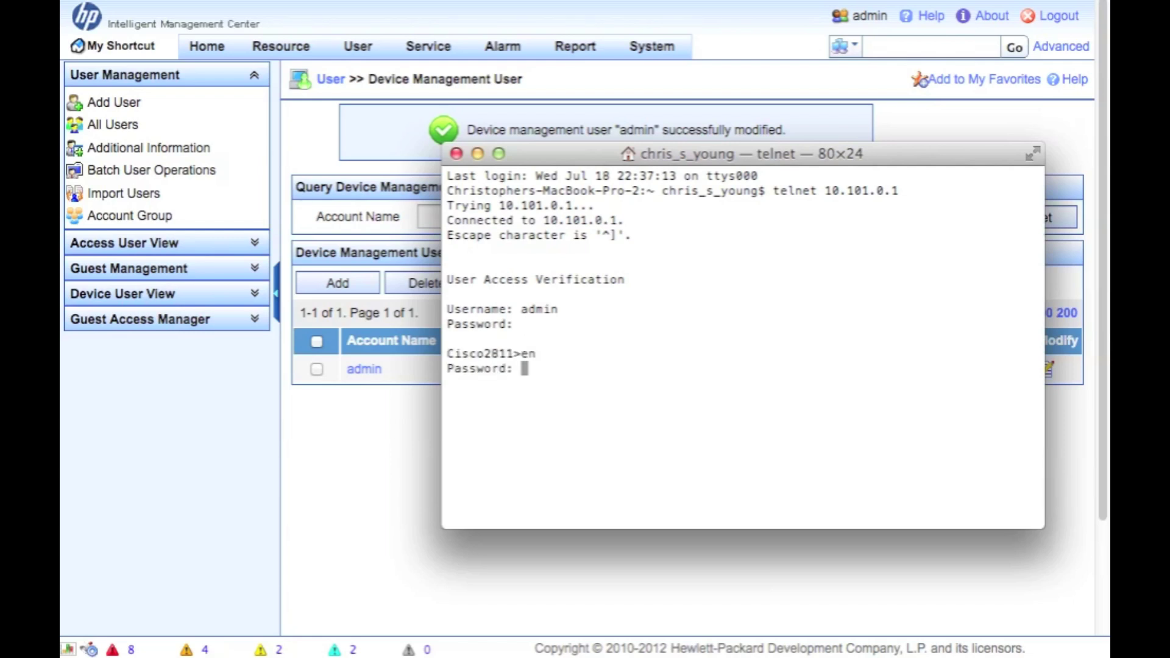
pyautogui.press('Return')
# Page through the running configuration, highlight the RADIUS login authentication line, then quit
pyautogui.write('sh run')
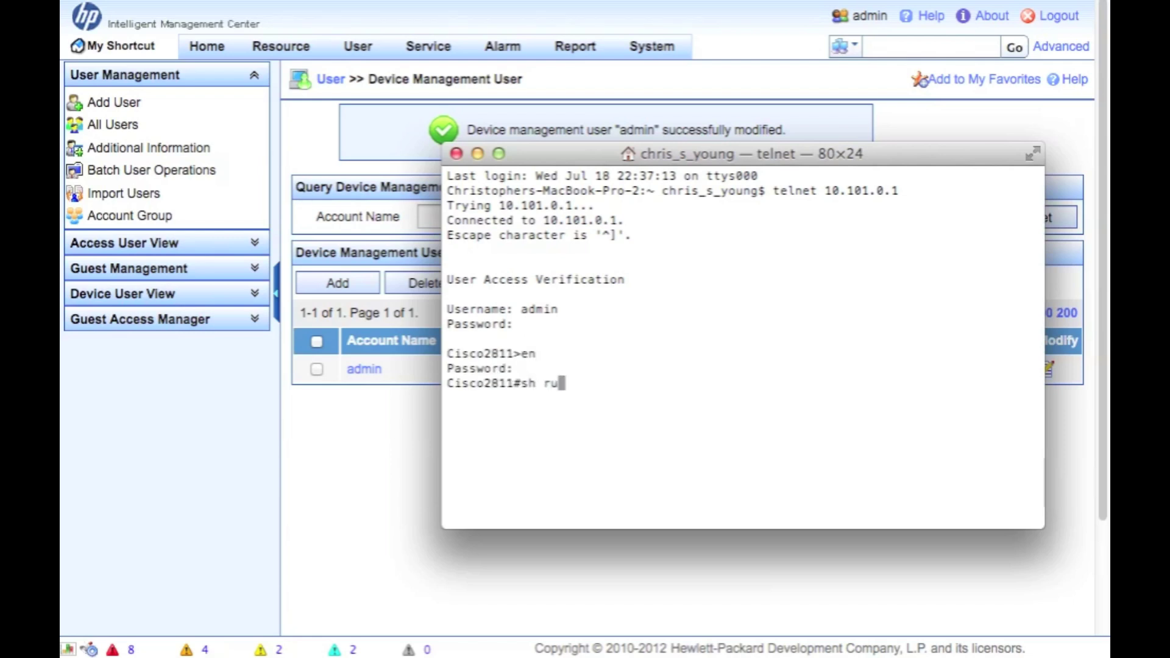
pyautogui.press('Return')
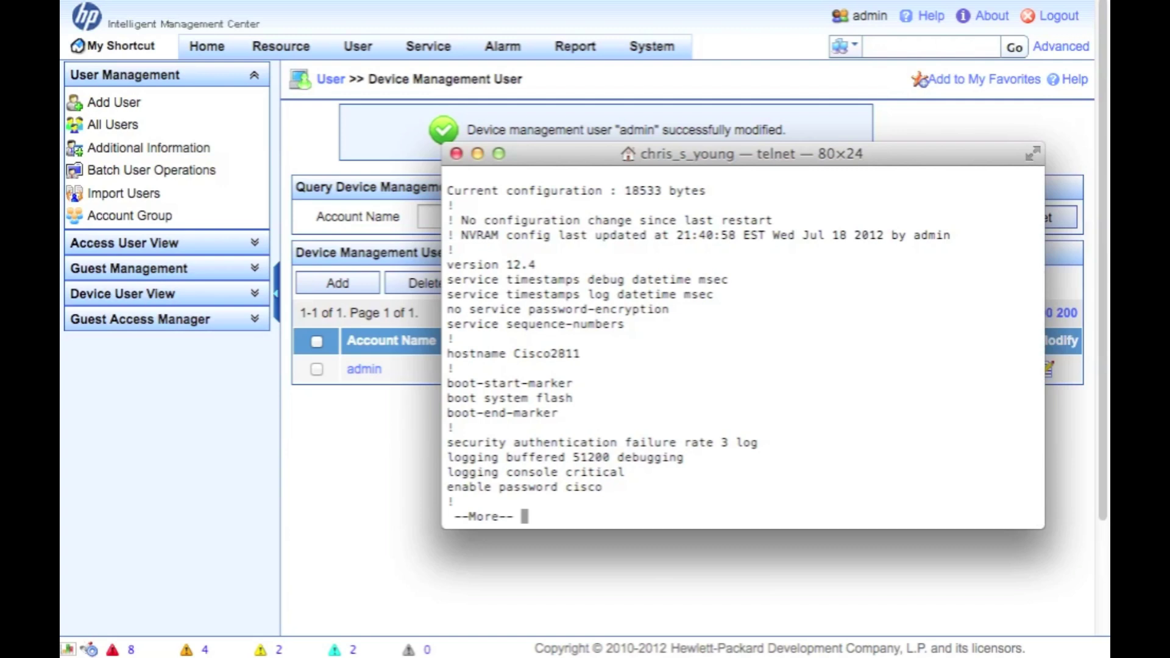
pyautogui.press('space')
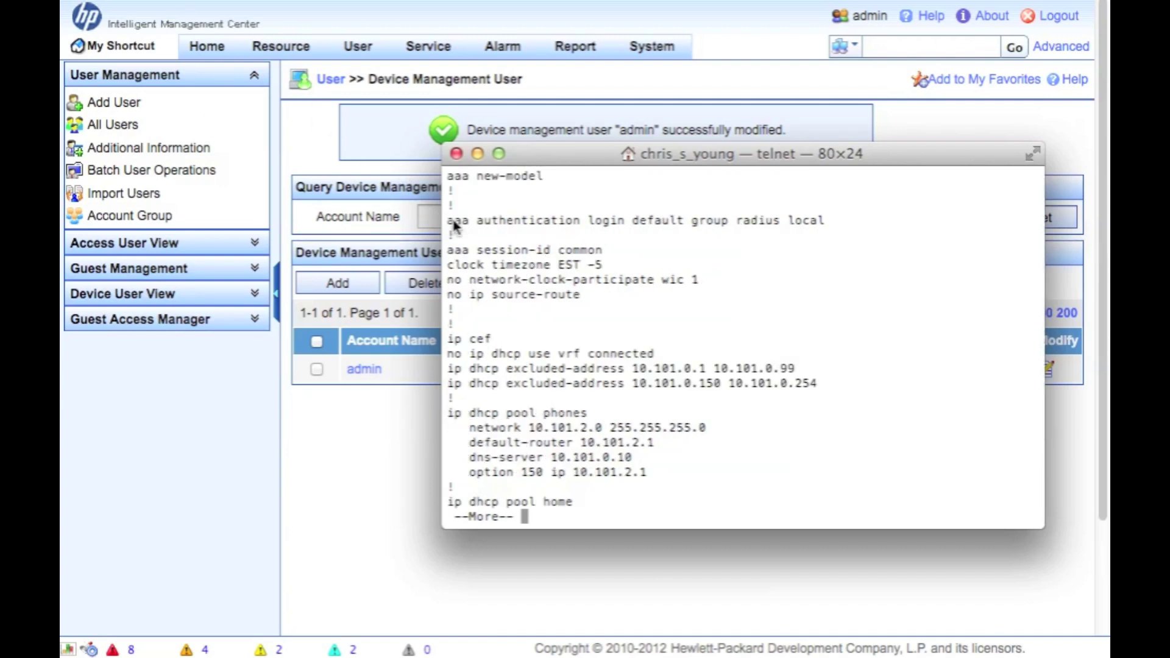
pyautogui.moveTo(454, 226); pyautogui.dragTo(514, 264)
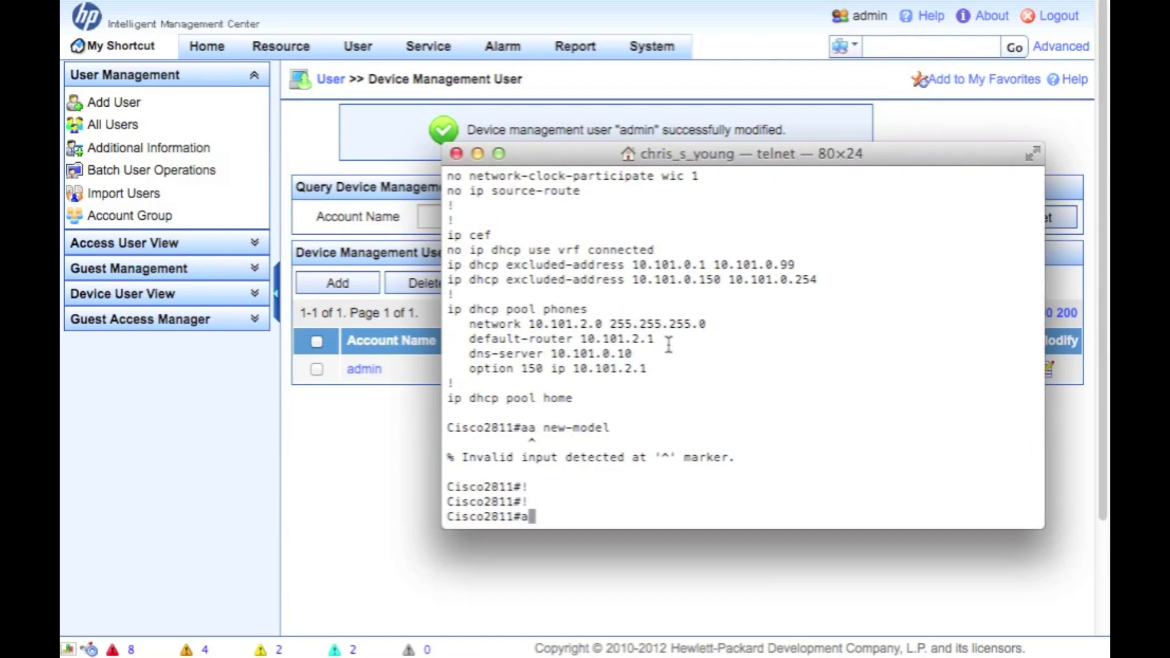
pyautogui.press('BackSpace')
pyautogui.write('show run')
pyautogui.press('Return')
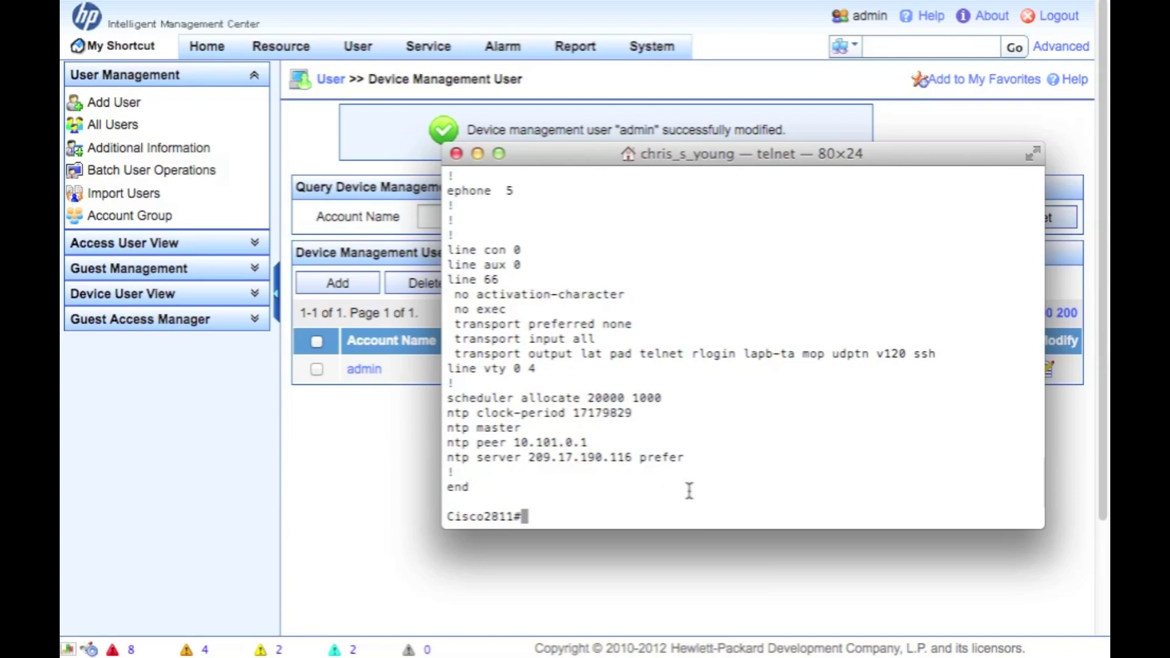
pyautogui.write('quit')
pyautogui.press('Return')
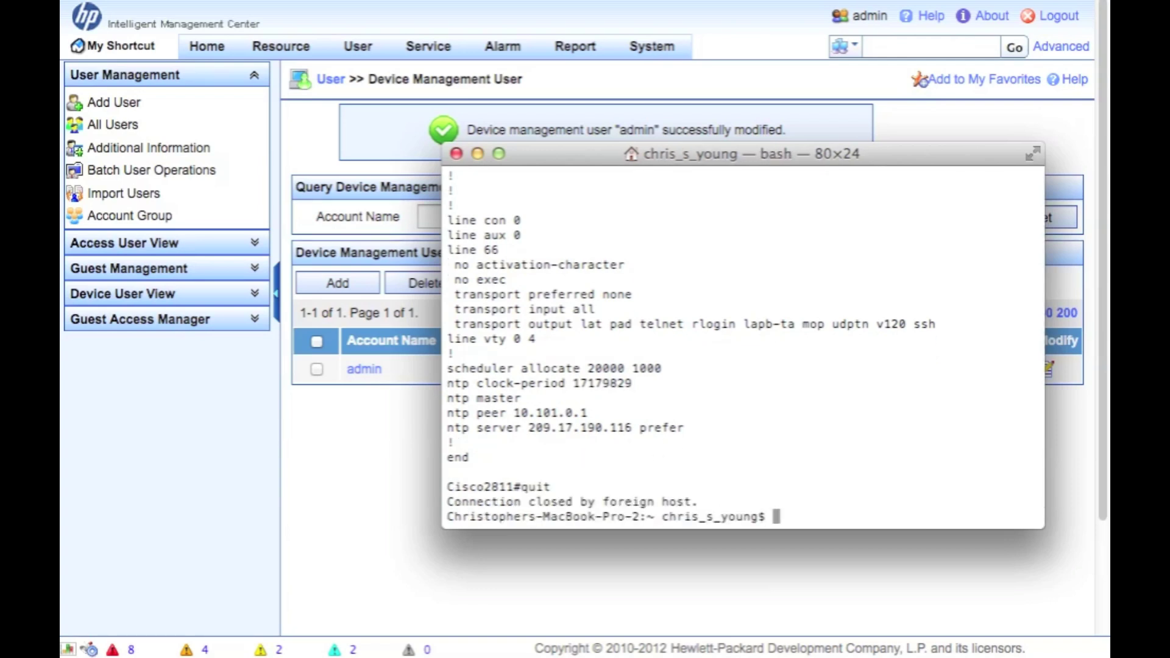
# Close Terminal and open the Device Mgmt User Auth Log under Log Management
pyautogui.click(457, 154)
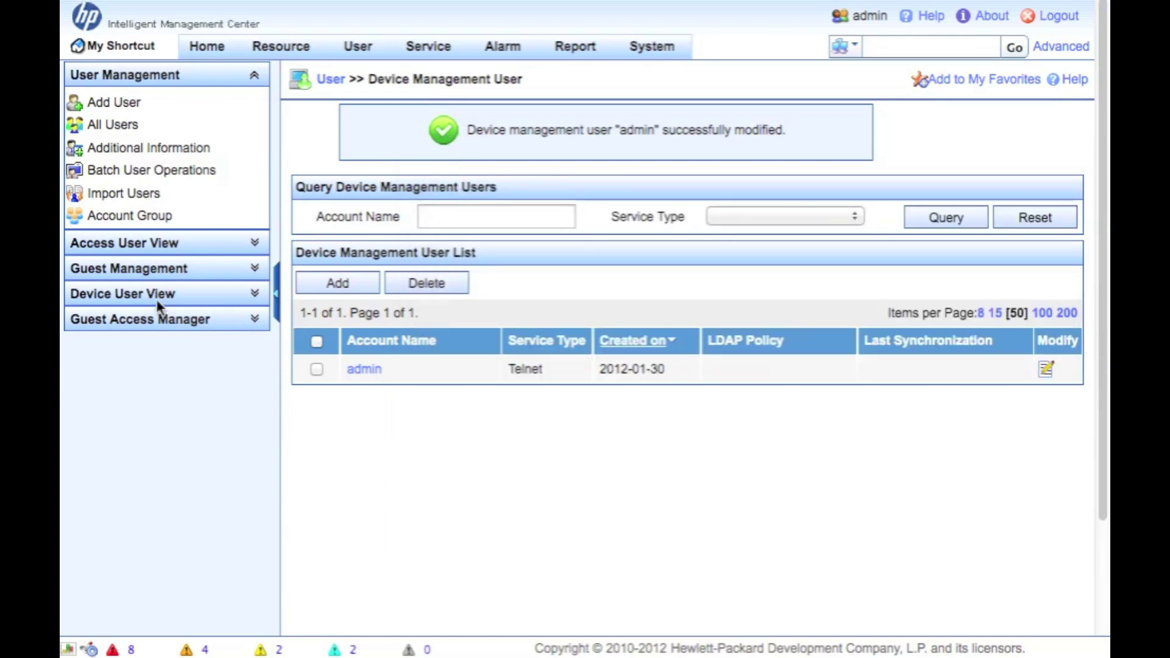
pyautogui.click(153, 244)
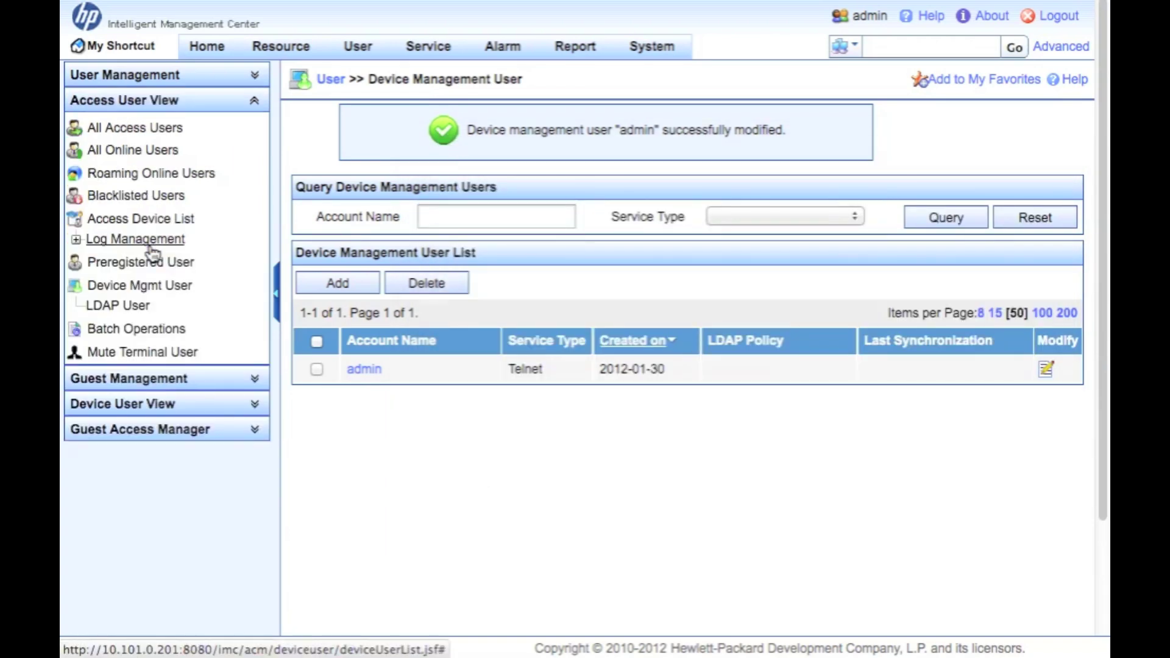
pyautogui.click(75, 239)
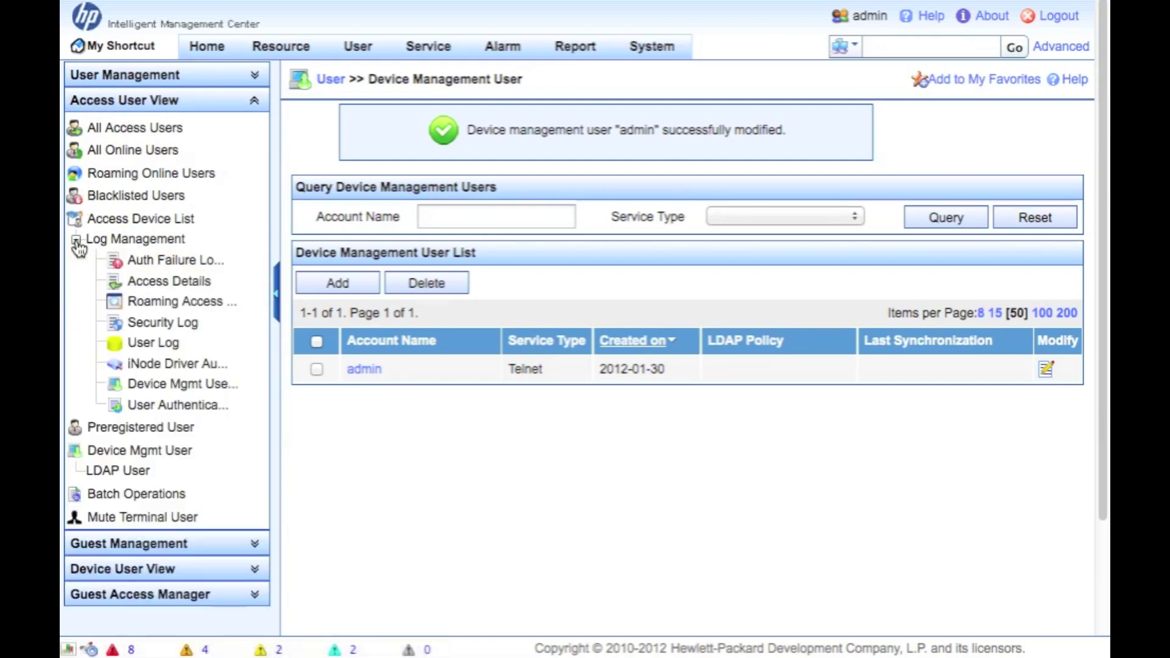
pyautogui.click(197, 384)
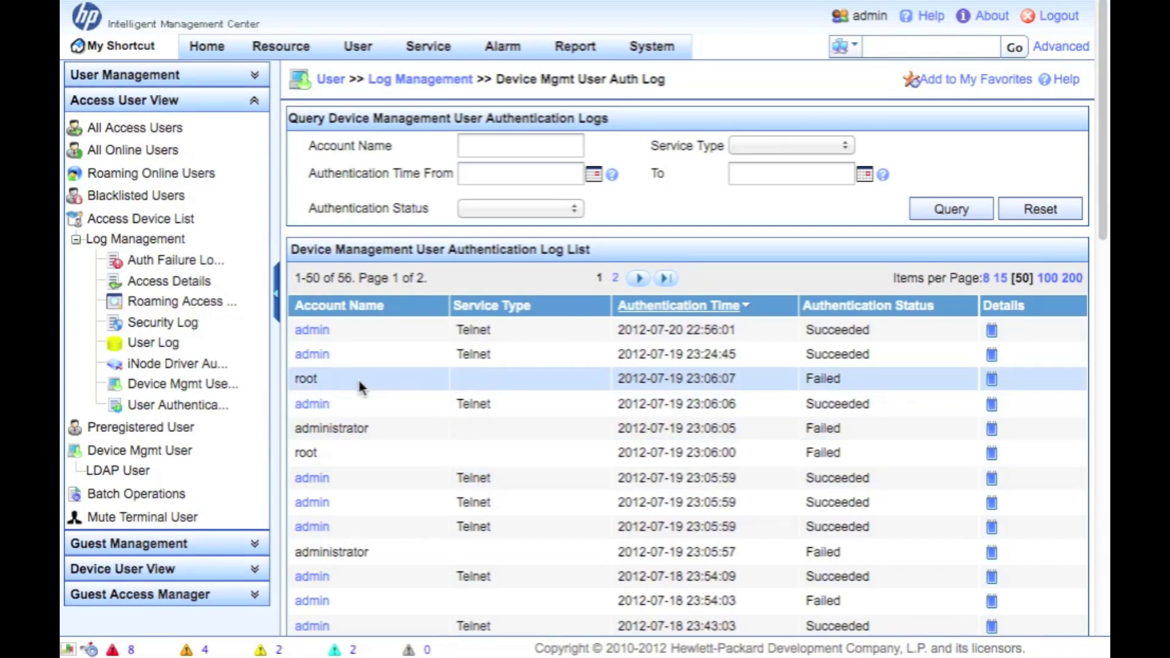
# Inspect the failed root login and the successful admin Telnet login to 10.101.0.1
pyautogui.click(993, 379)
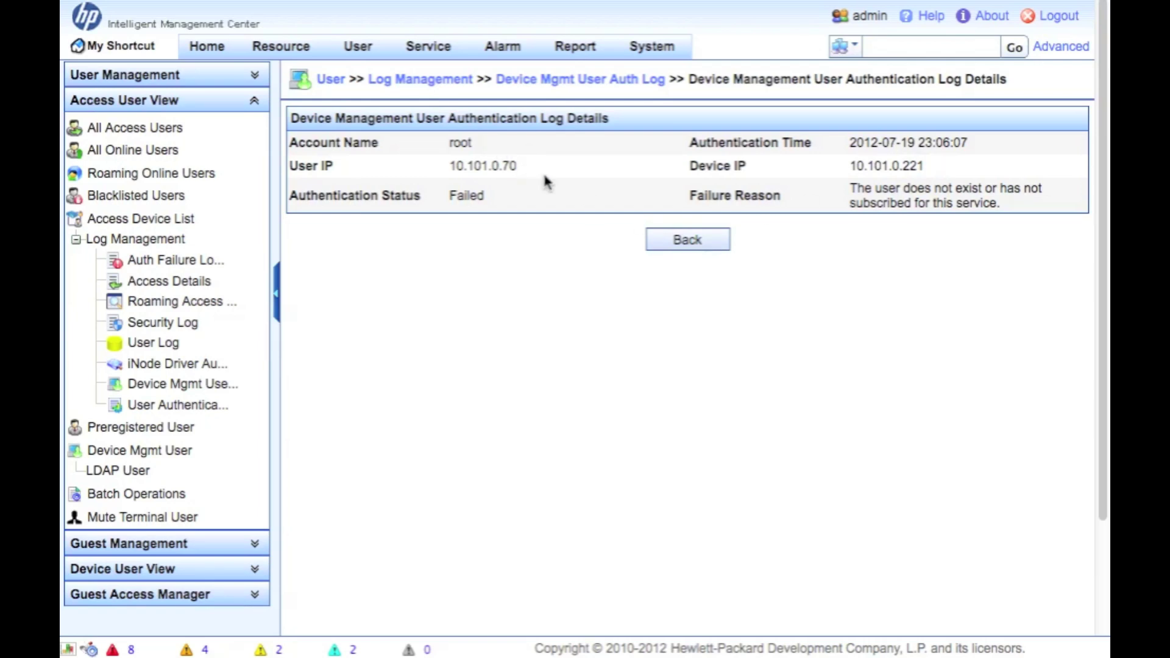
pyautogui.click(720, 241)
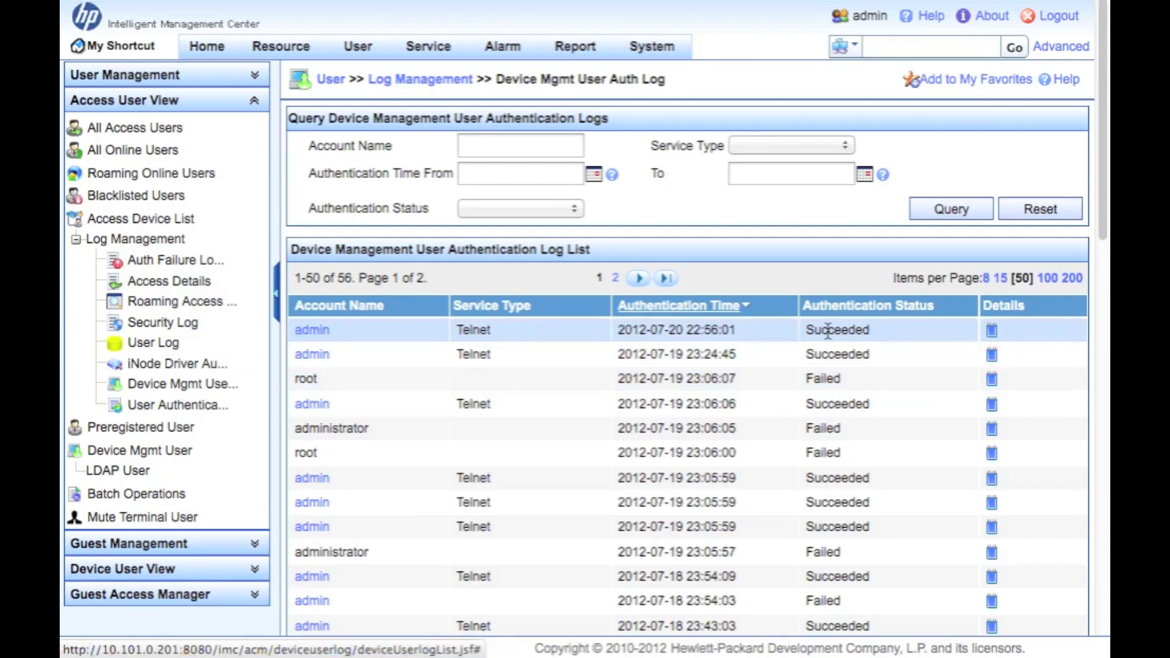
pyautogui.click(992, 330)
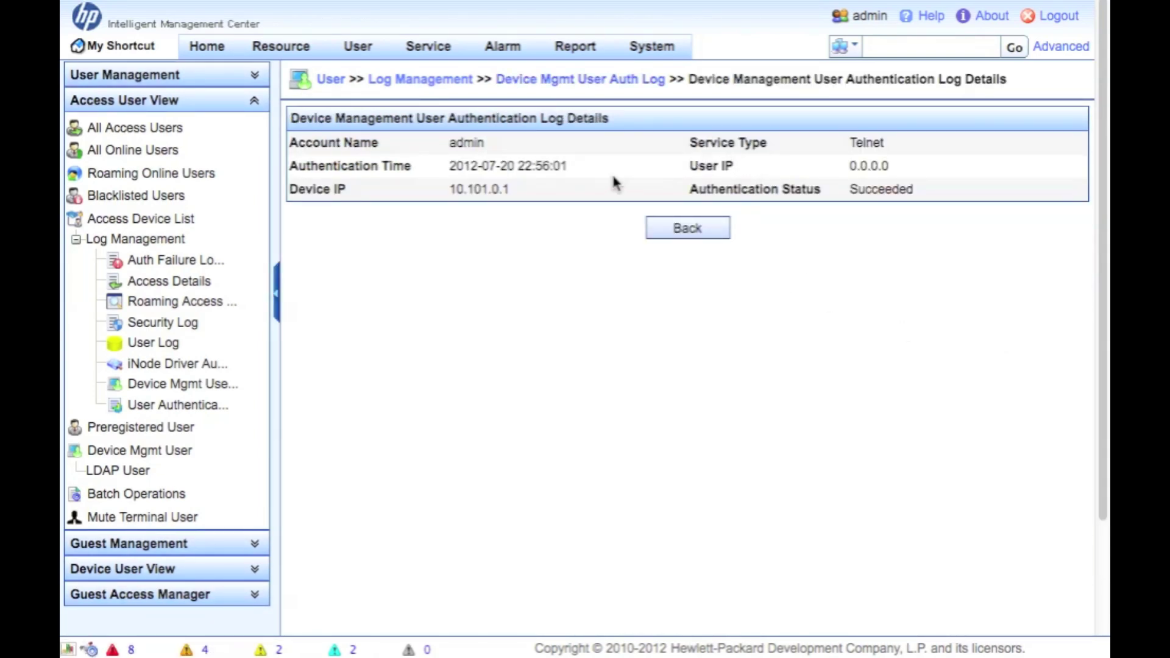
pyautogui.click(723, 232)
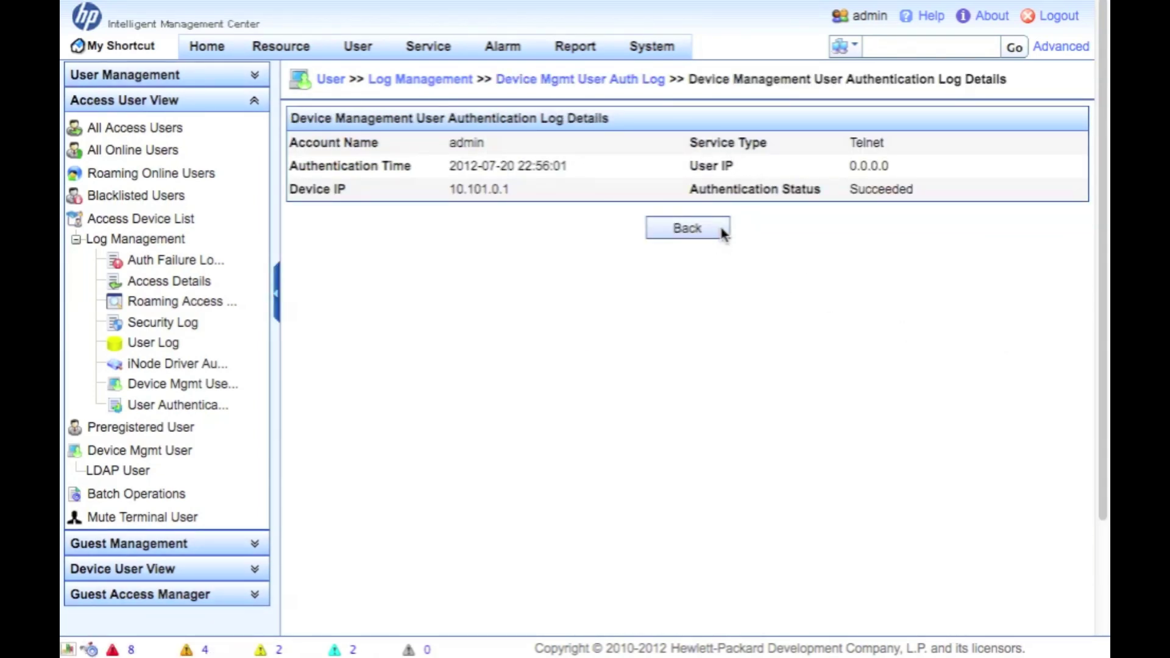